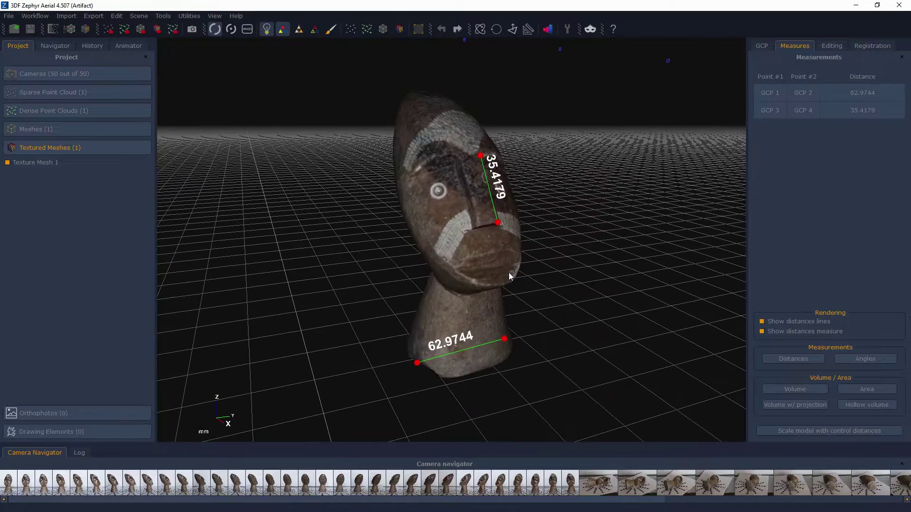
# - Add a distance from GCP 1 to GCP 3 on the statue, measuring 97.3021
pyautogui.click(799, 358)
pyautogui.click(477, 249)
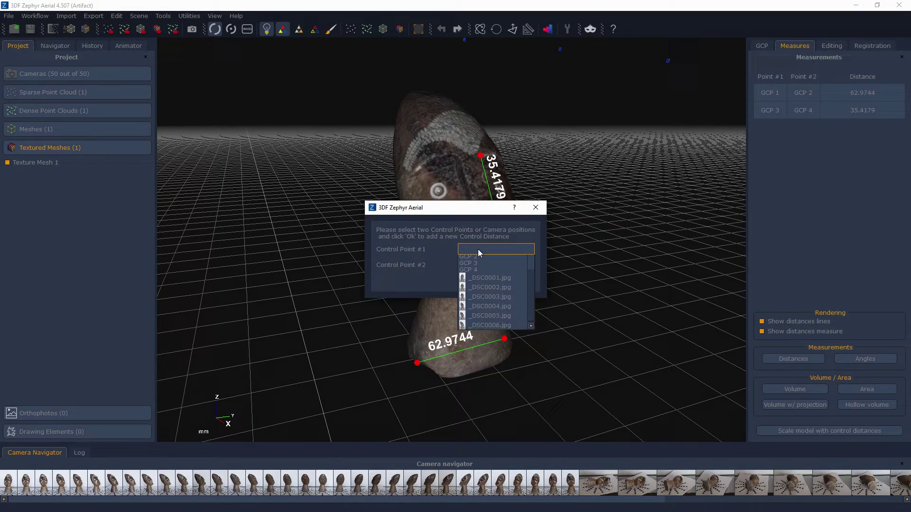
pyautogui.click(477, 259)
pyautogui.click(480, 265)
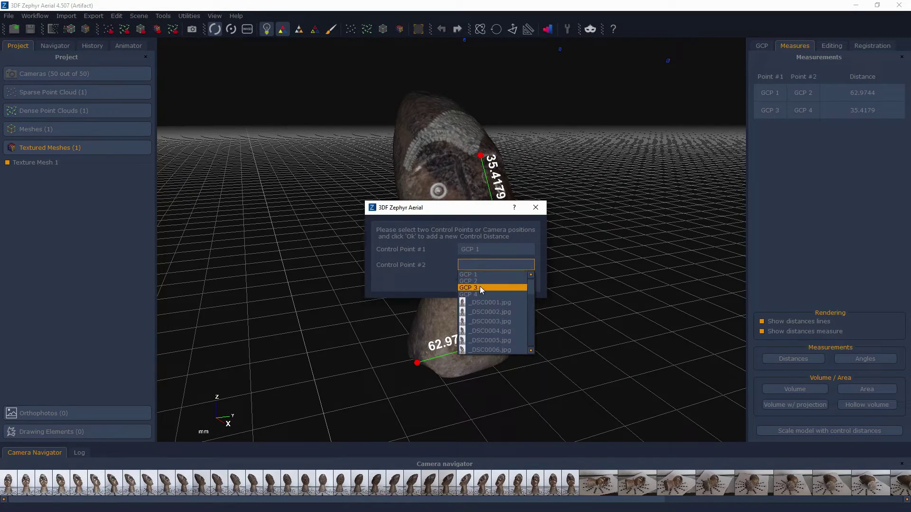
pyautogui.click(479, 286)
pyautogui.click(493, 281)
pyautogui.moveTo(494, 312); pyautogui.dragTo(444, 273)
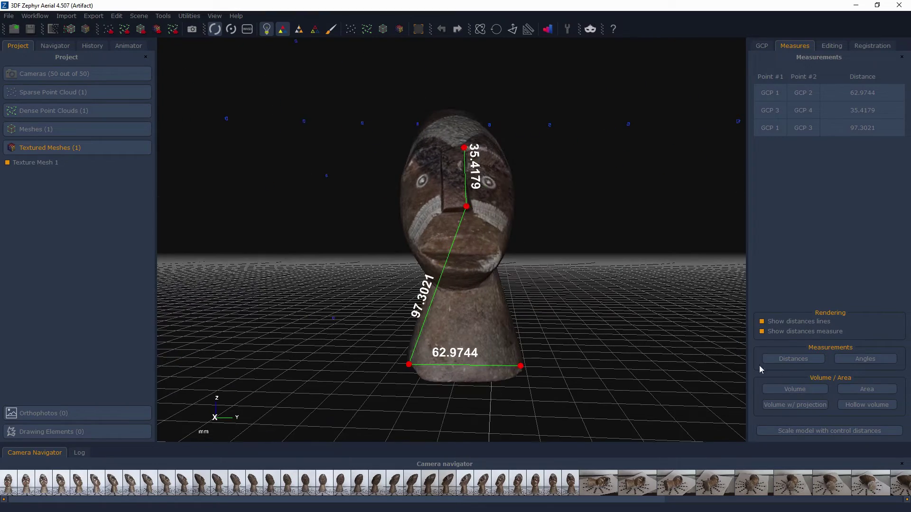
# - Measure the control-point angle in degrees with a different Point C
pyautogui.click(872, 361)
pyautogui.click(526, 309)
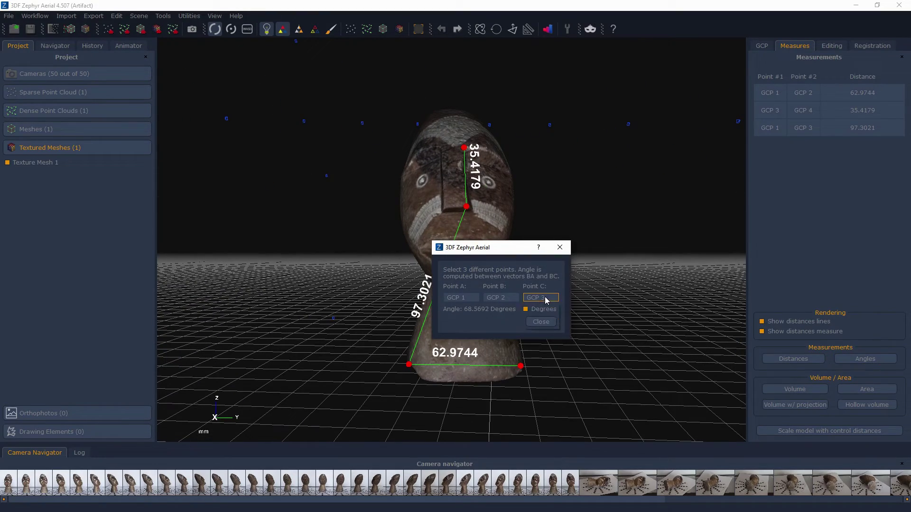
pyautogui.click(542, 297)
pyautogui.click(544, 326)
pyautogui.click(541, 323)
# - Compute the volume of Mesh 1, giving 326020.047553 mm³
pyautogui.moveTo(520, 324); pyautogui.dragTo(617, 351)
pyautogui.click(795, 396)
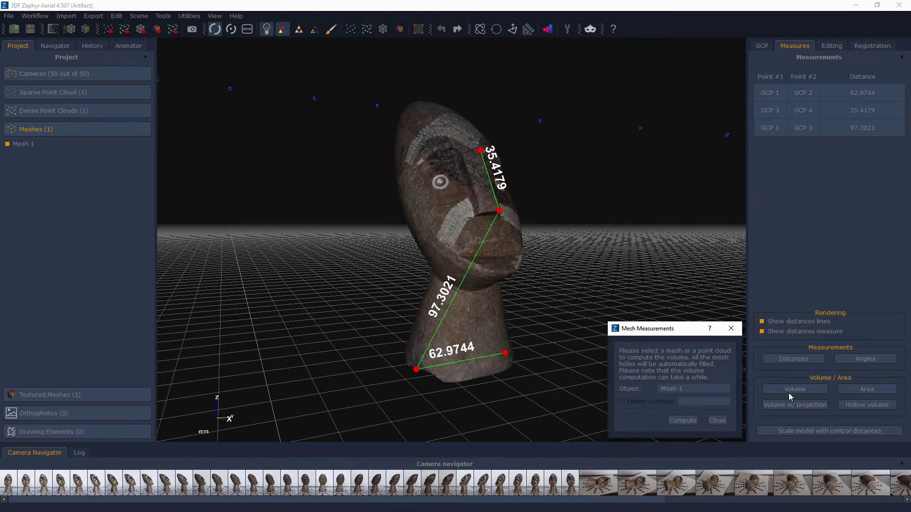
pyautogui.click(679, 420)
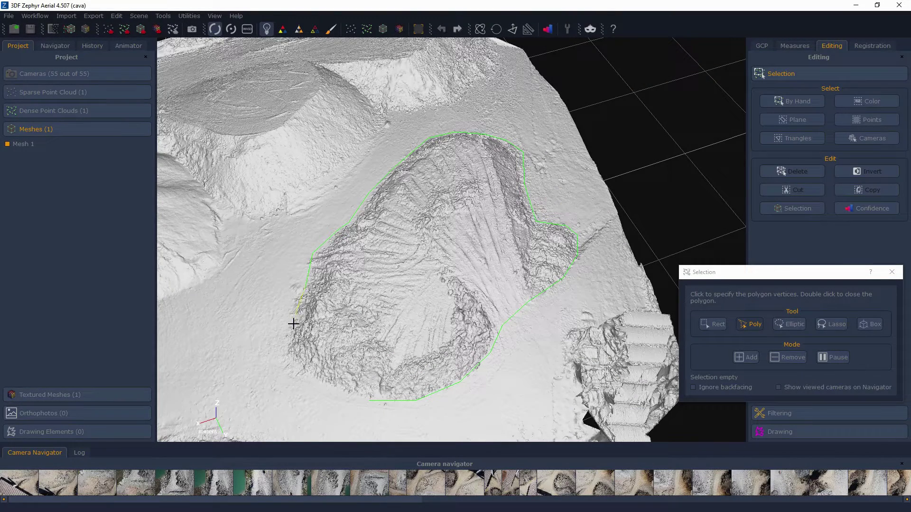
# - Close the pit poly selection and compute its Selection volume as 10278.740396 m³
pyautogui.doubleClick(375, 399)
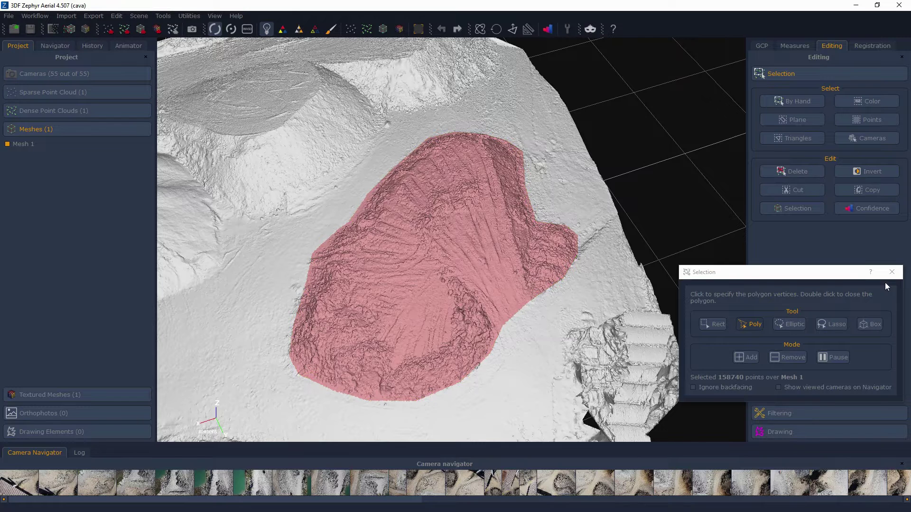
pyautogui.click(887, 270)
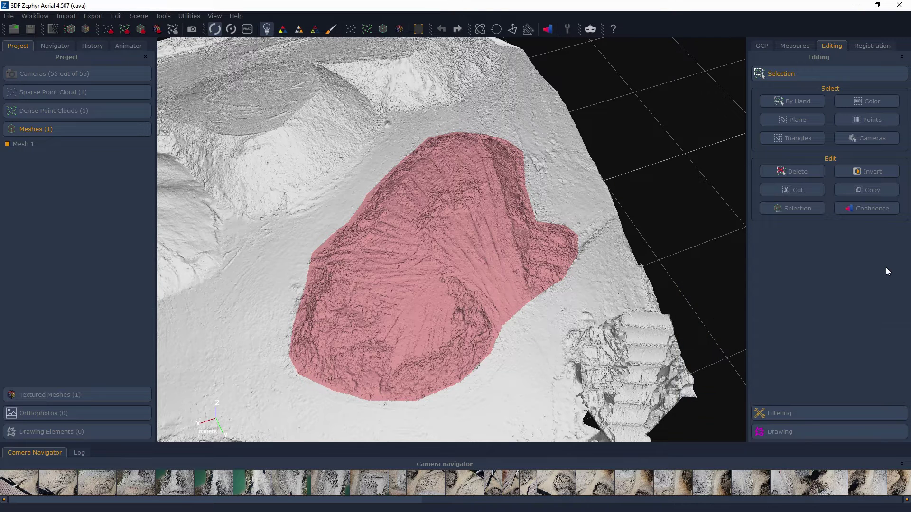
pyautogui.click(796, 46)
pyautogui.click(798, 390)
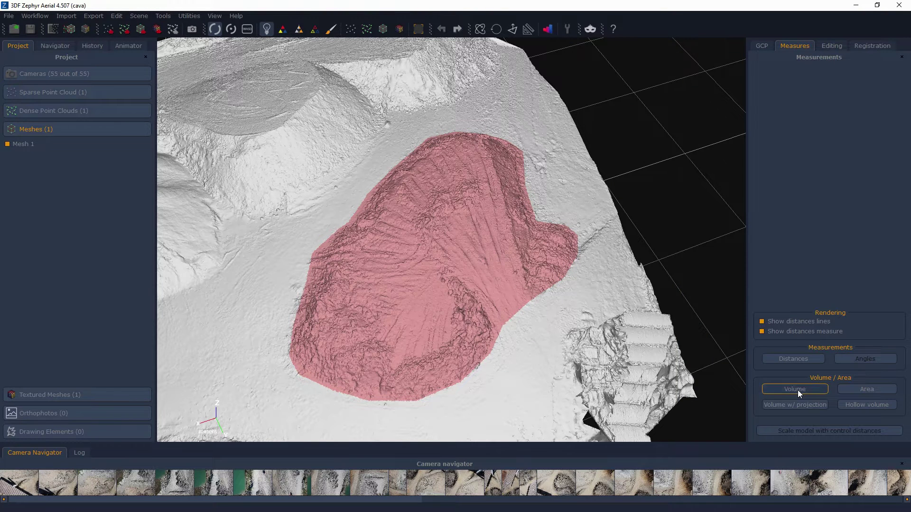
pyautogui.click(700, 389)
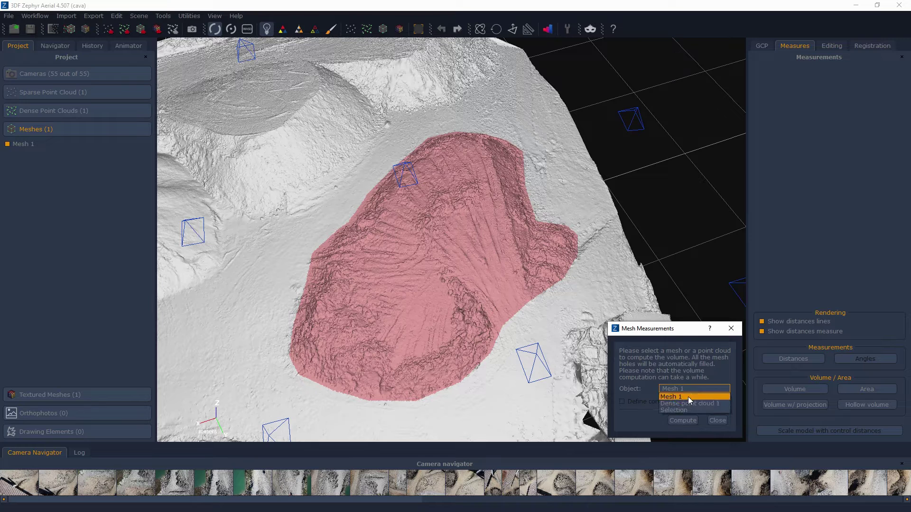
pyautogui.click(683, 409)
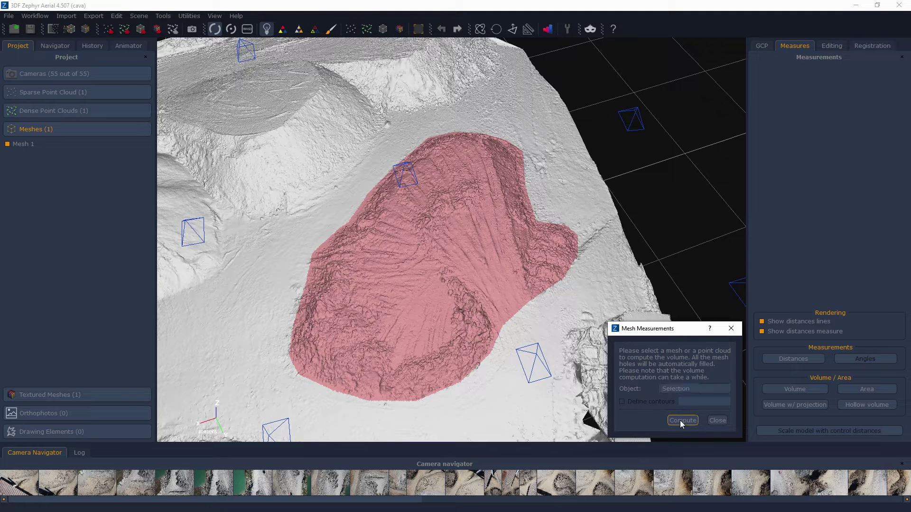
pyautogui.click(679, 420)
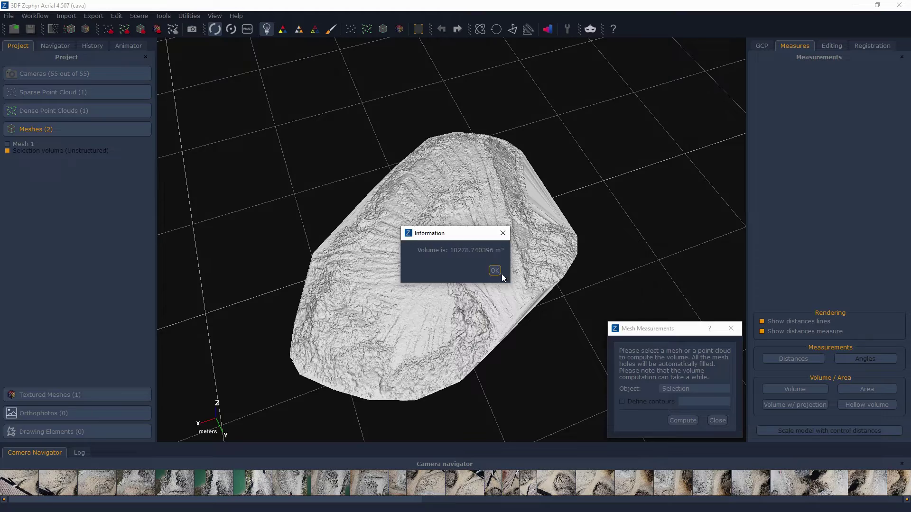
pyautogui.click(499, 274)
pyautogui.moveTo(500, 274); pyautogui.dragTo(431, 263)
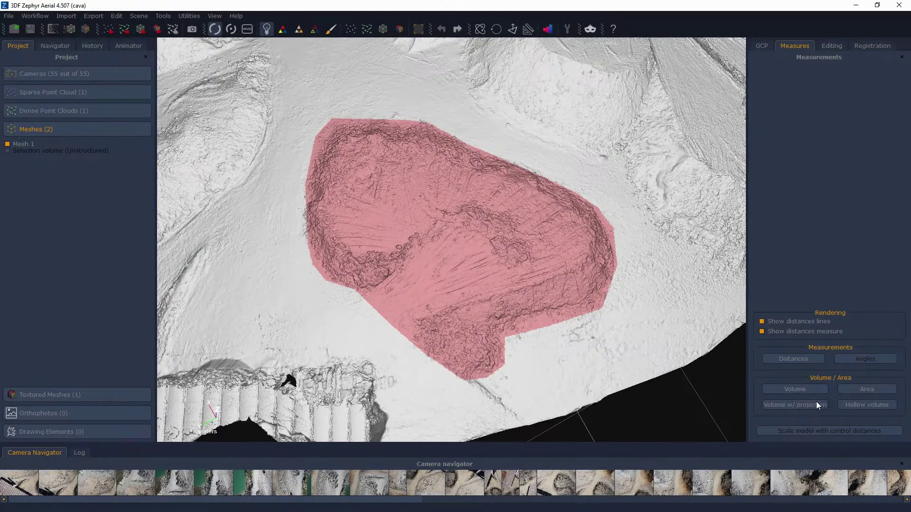
# - Run Volume w/ projection on Selection volume with the reference plane lowered to Z 1.3968
pyautogui.click(810, 405)
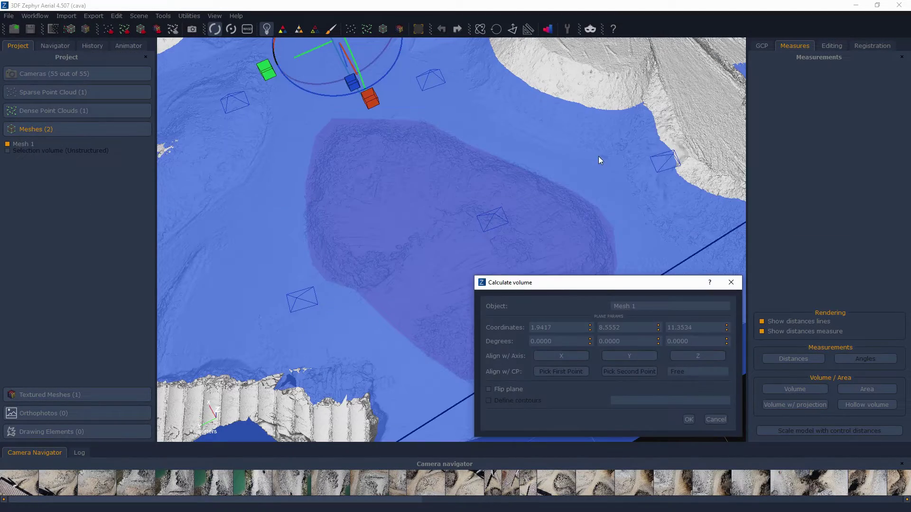
pyautogui.moveTo(625, 127); pyautogui.dragTo(508, 86)
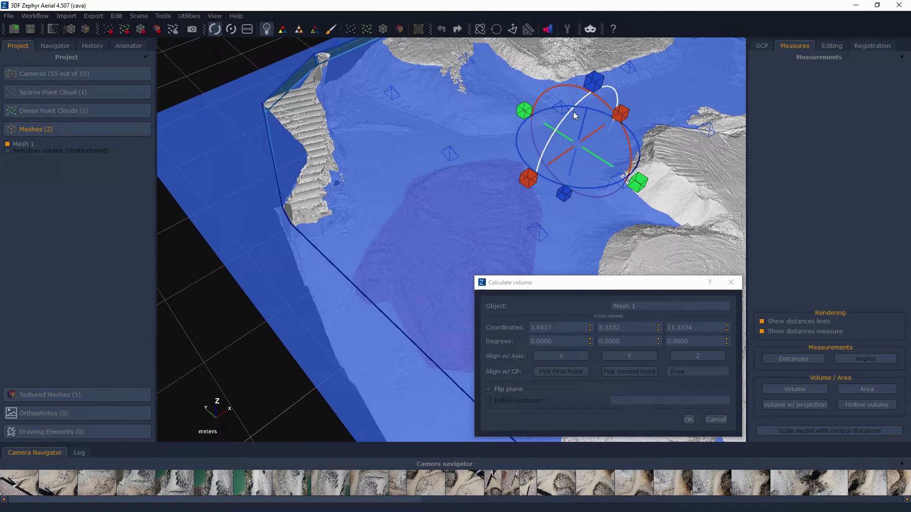
pyautogui.click(655, 306)
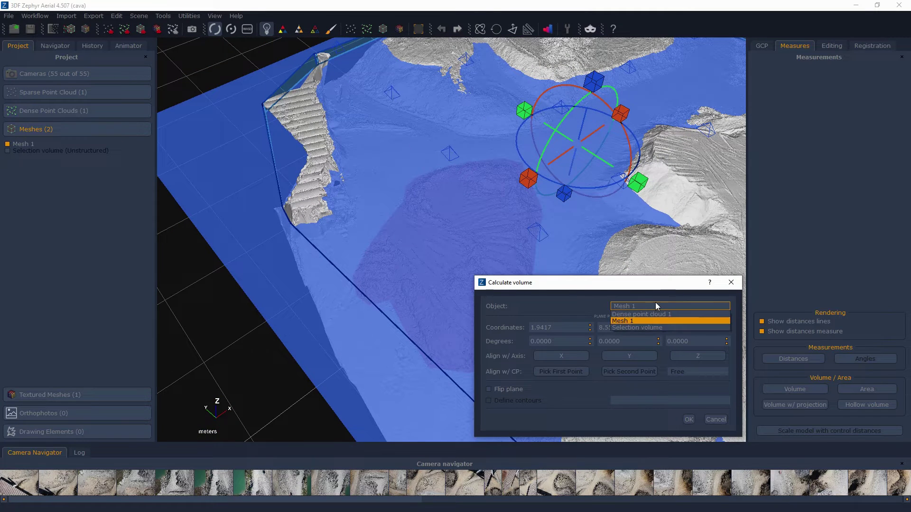
pyautogui.click(649, 327)
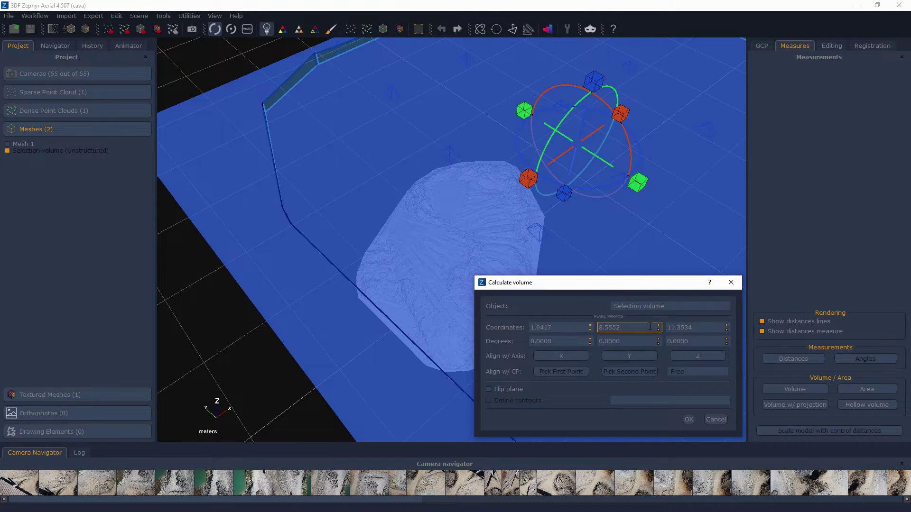
pyautogui.moveTo(235, 340); pyautogui.dragTo(183, 257)
pyautogui.moveTo(636, 214); pyautogui.dragTo(634, 236)
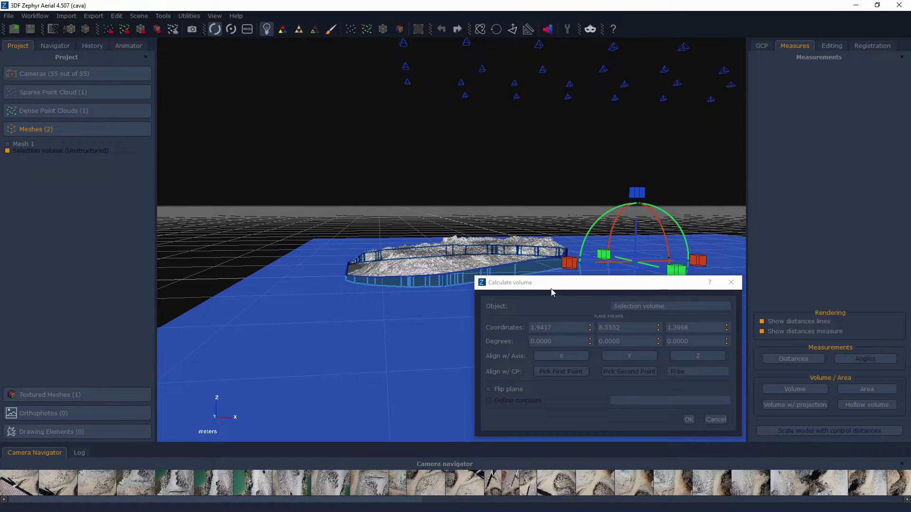
pyautogui.moveTo(559, 285); pyautogui.dragTo(631, 321)
pyautogui.moveTo(398, 202); pyautogui.dragTo(628, 195)
pyautogui.click(759, 455)
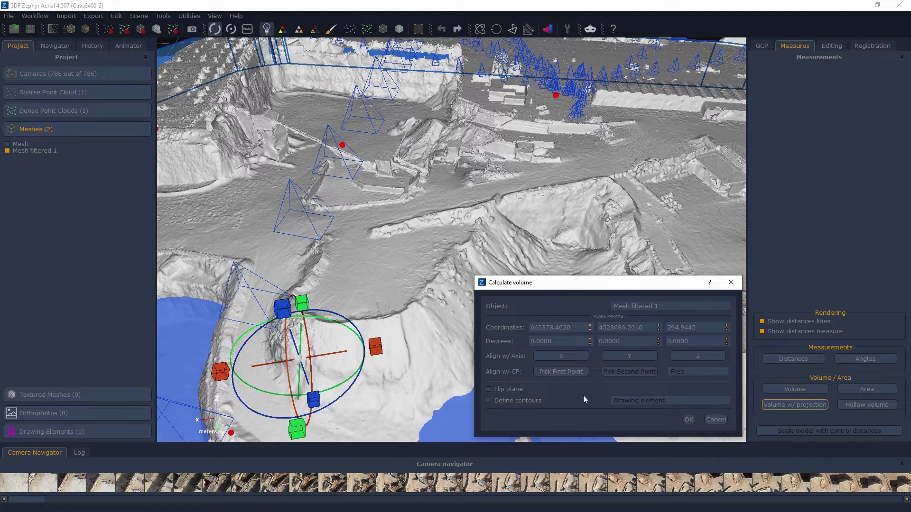
# - Limit the Mesh filtered 1 projected volume to the Drawing element contour, giving 43353.995216 m³
pyautogui.click(488, 401)
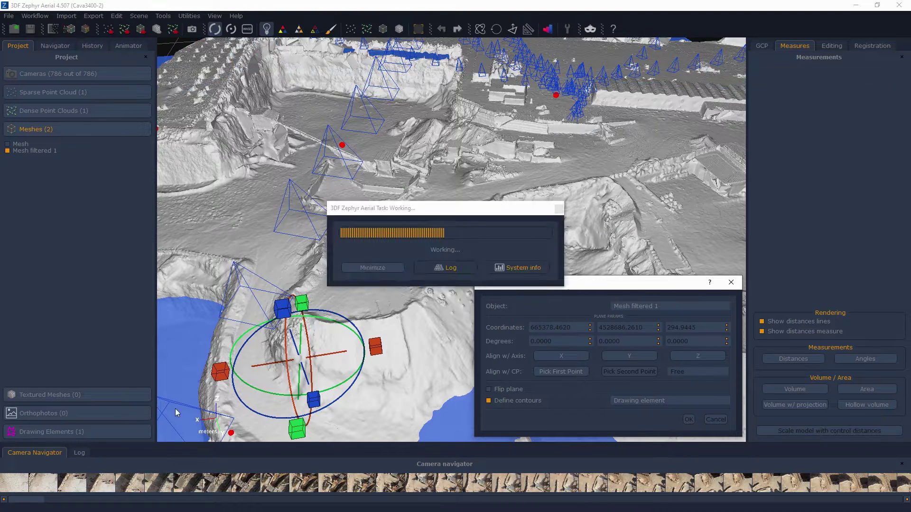
pyautogui.click(100, 429)
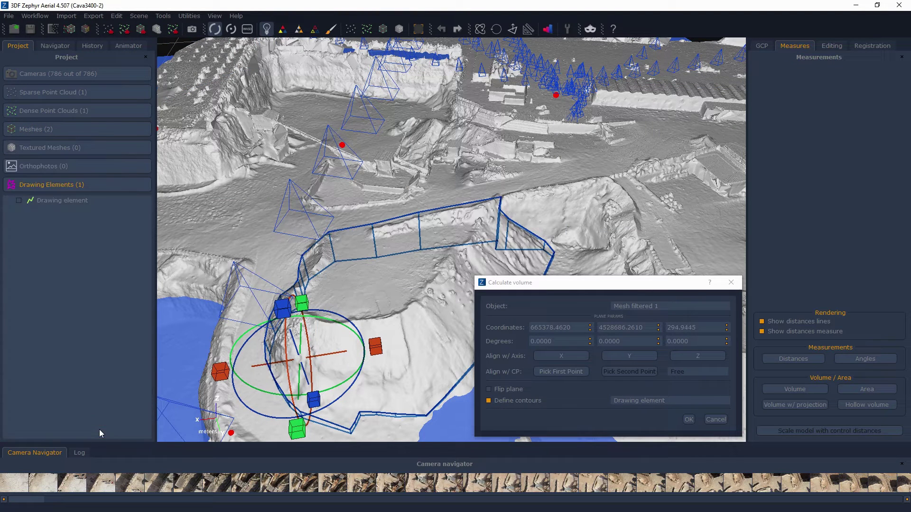
pyautogui.click(19, 201)
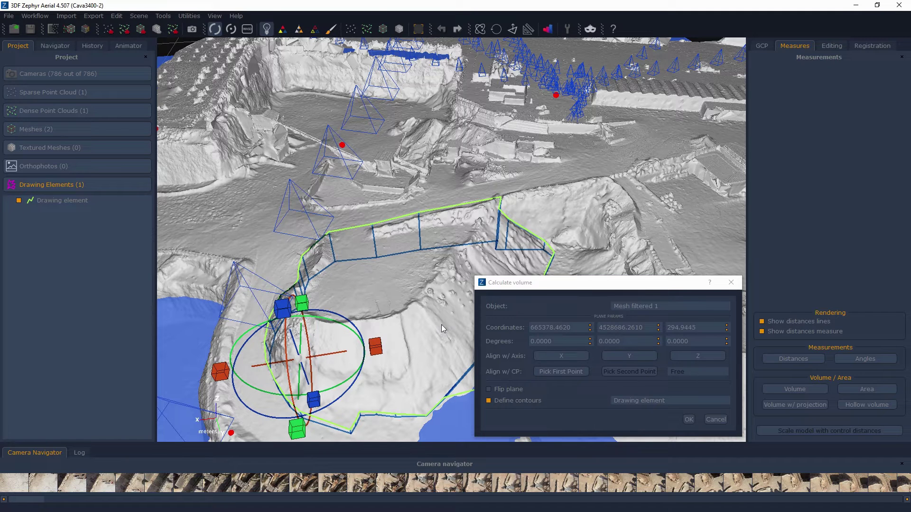
pyautogui.click(687, 420)
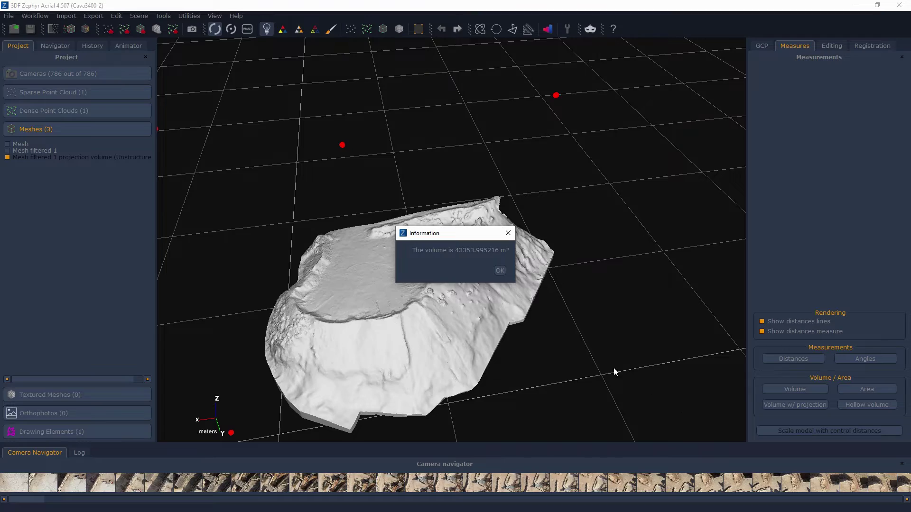
pyautogui.click(498, 271)
pyautogui.moveTo(372, 382); pyautogui.dragTo(906, 326)
pyautogui.moveTo(465, 306); pyautogui.dragTo(500, 346)
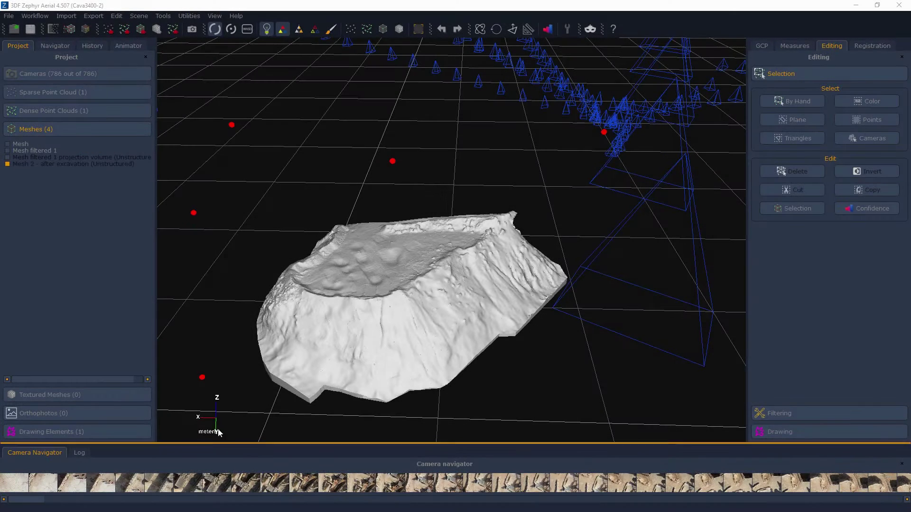
# - Display only Mesh 2 - after excavation and orbit to its flattened dug-out top
pyautogui.moveTo(303, 389); pyautogui.dragTo(370, 360)
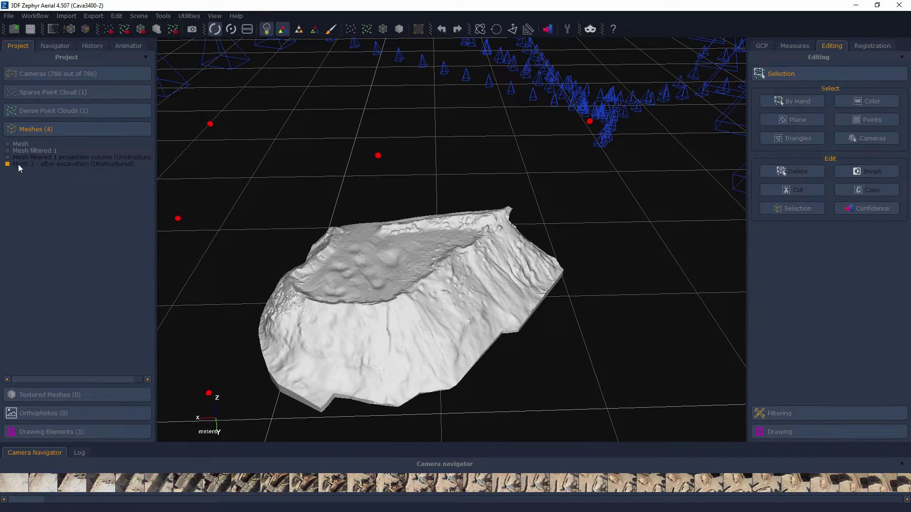
pyautogui.click(8, 163)
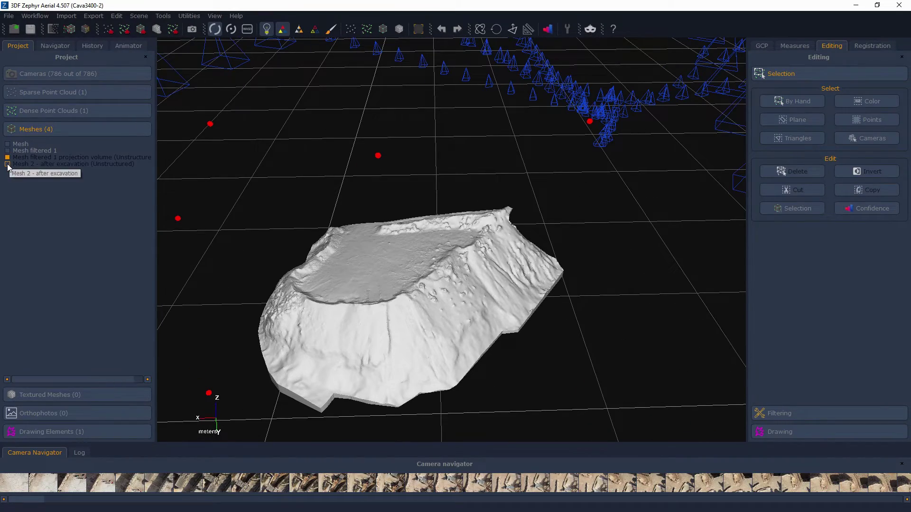
pyautogui.click(7, 163)
pyautogui.moveTo(327, 360); pyautogui.dragTo(379, 312)
# - Open Point Cloud Comparison with Mesh 2 - after excavation as the compared model
pyautogui.click(163, 17)
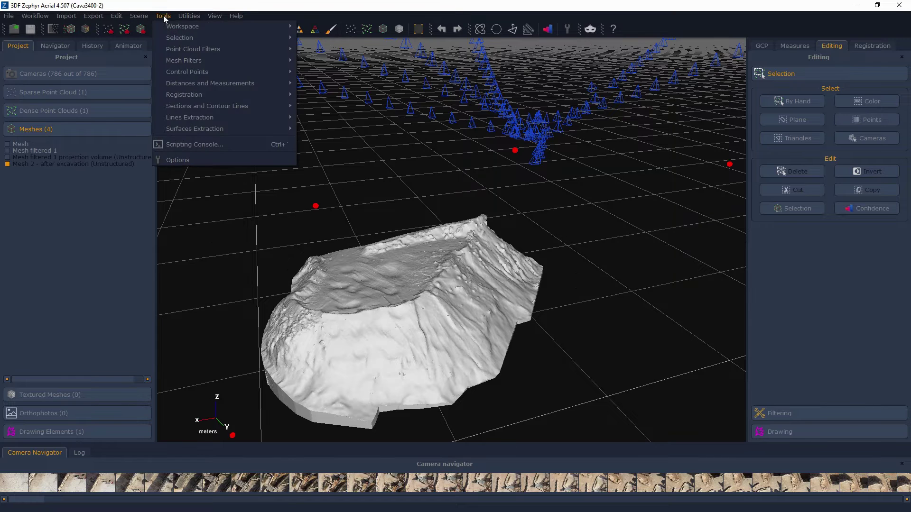
pyautogui.moveTo(189, 94)
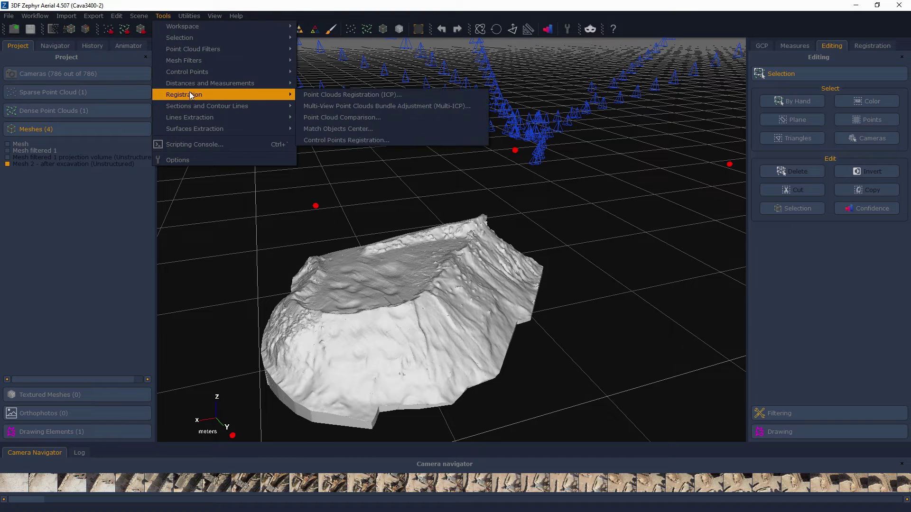
pyautogui.click(382, 118)
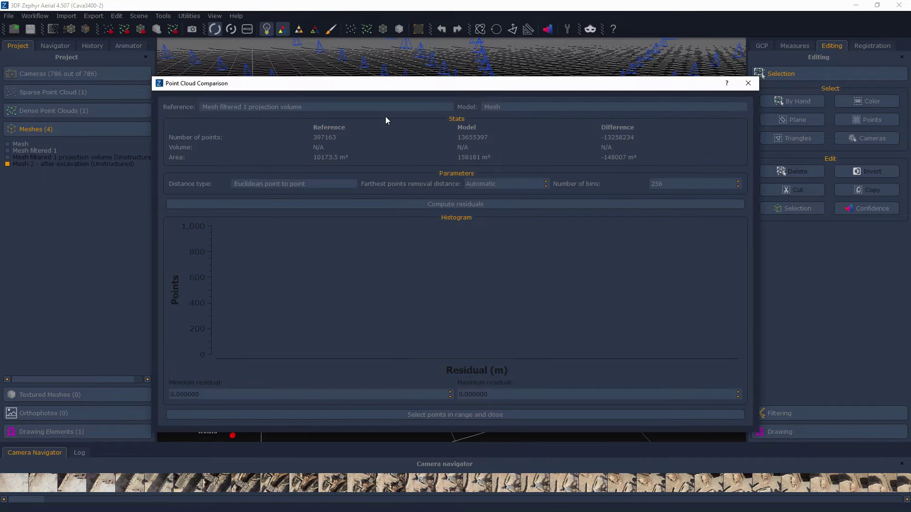
pyautogui.click(533, 106)
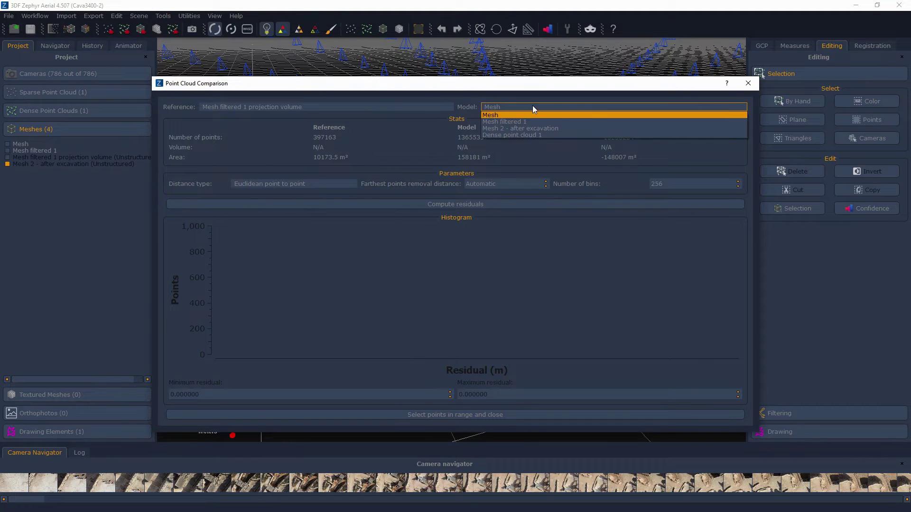
pyautogui.click(545, 129)
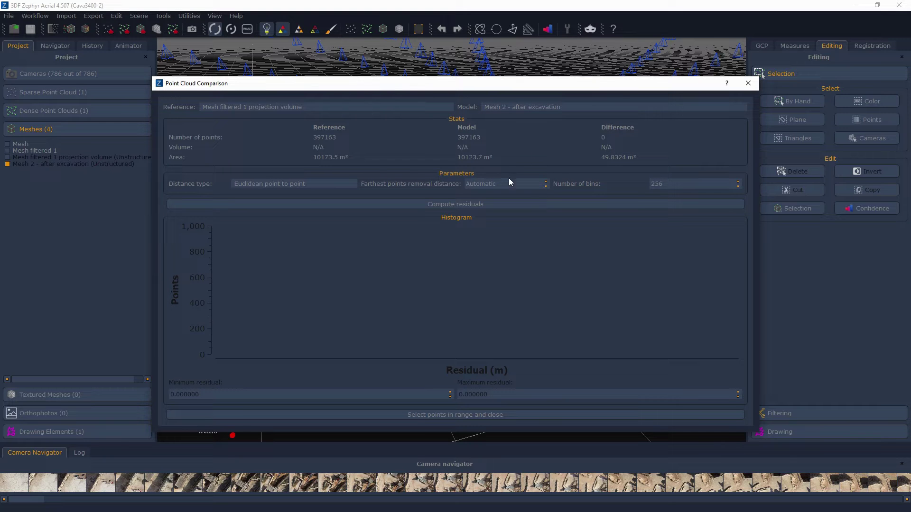
# - Set the farthest-points removal distance to 1 and compute residuals, mean distance 0.101247
pyautogui.moveTo(508, 184); pyautogui.dragTo(400, 175)
pyautogui.click(406, 204)
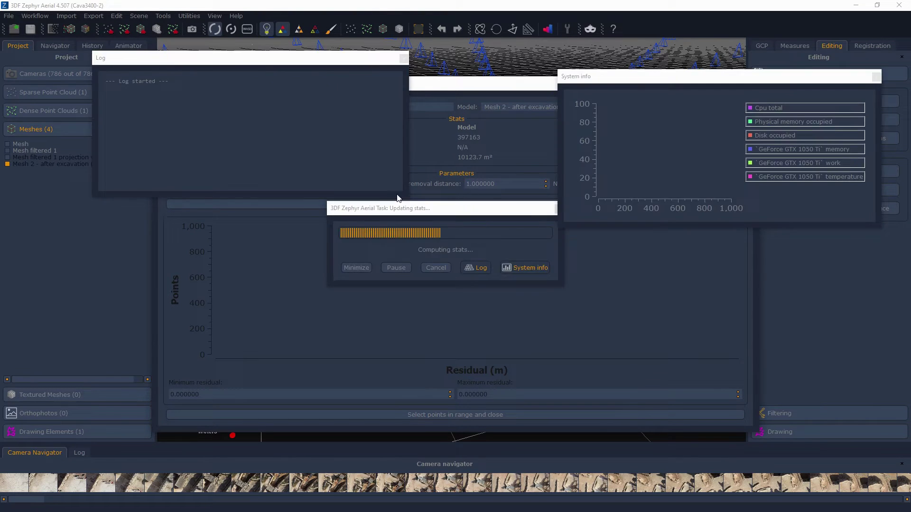
pyautogui.moveTo(328, 93); pyautogui.dragTo(728, 77)
pyautogui.moveTo(470, 304); pyautogui.dragTo(424, 339)
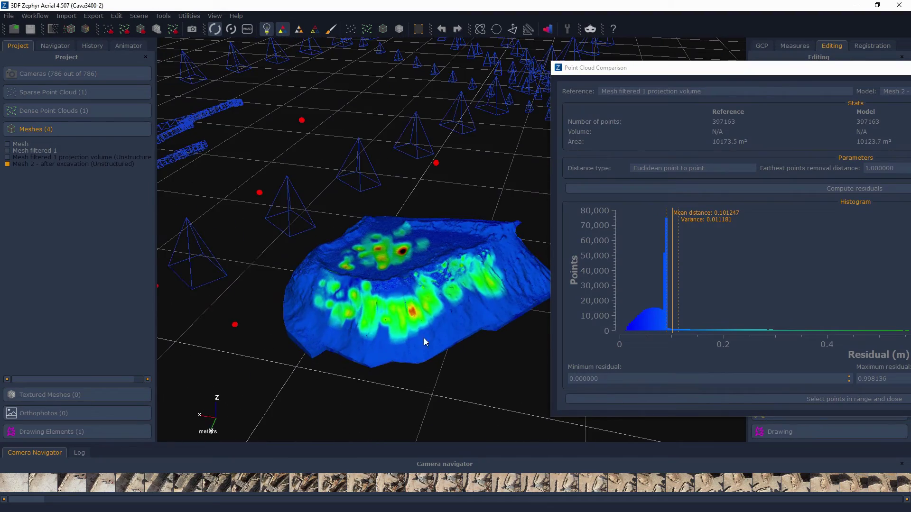
# - Narrow the residual range to the tallest histogram bar, 0.081350–0.092318, and select those points
pyautogui.click(664, 210)
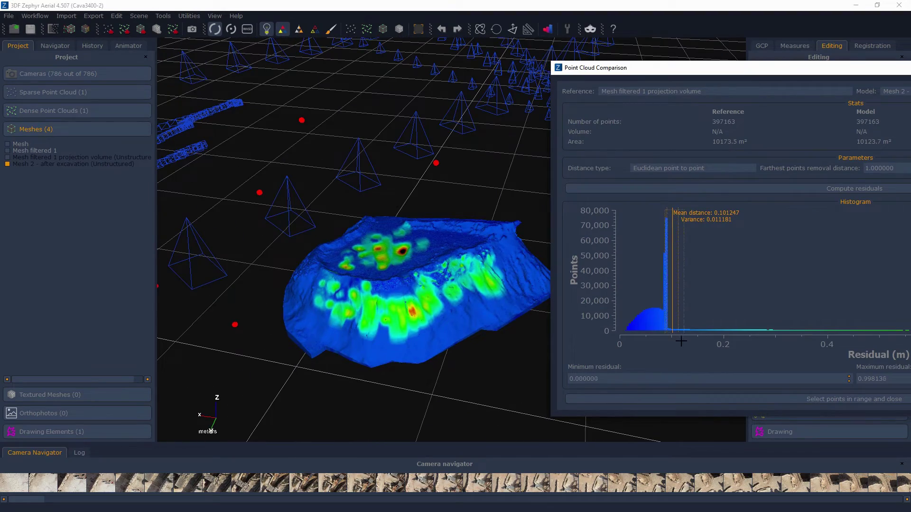
pyautogui.moveTo(680, 342); pyautogui.dragTo(683, 343)
pyautogui.moveTo(465, 318); pyautogui.dragTo(586, 232)
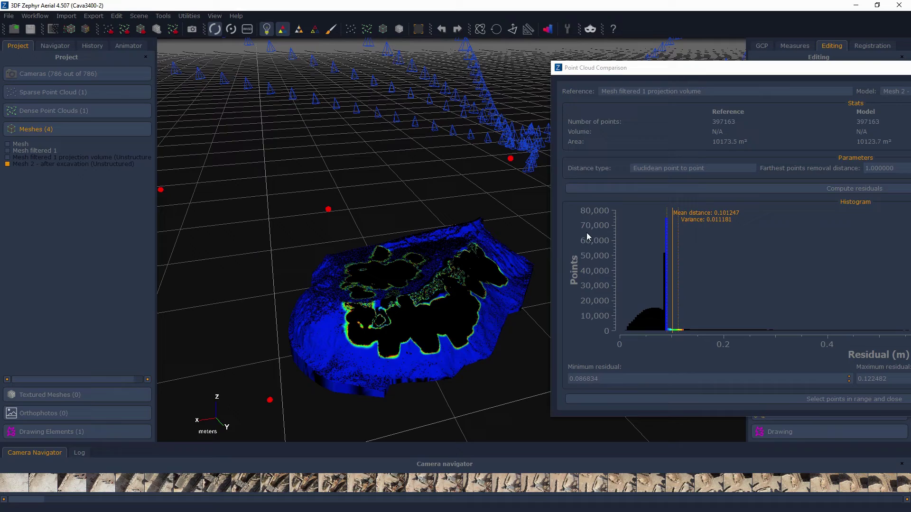
pyautogui.moveTo(683, 215); pyautogui.dragTo(606, 353)
pyautogui.moveTo(476, 334); pyautogui.dragTo(545, 313)
pyautogui.moveTo(665, 216); pyautogui.dragTo(666, 242)
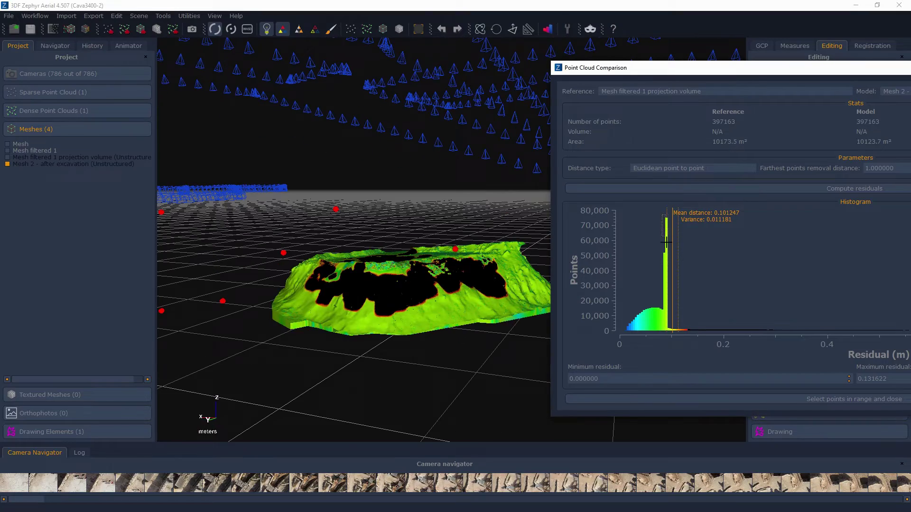
pyautogui.moveTo(667, 338); pyautogui.dragTo(667, 338)
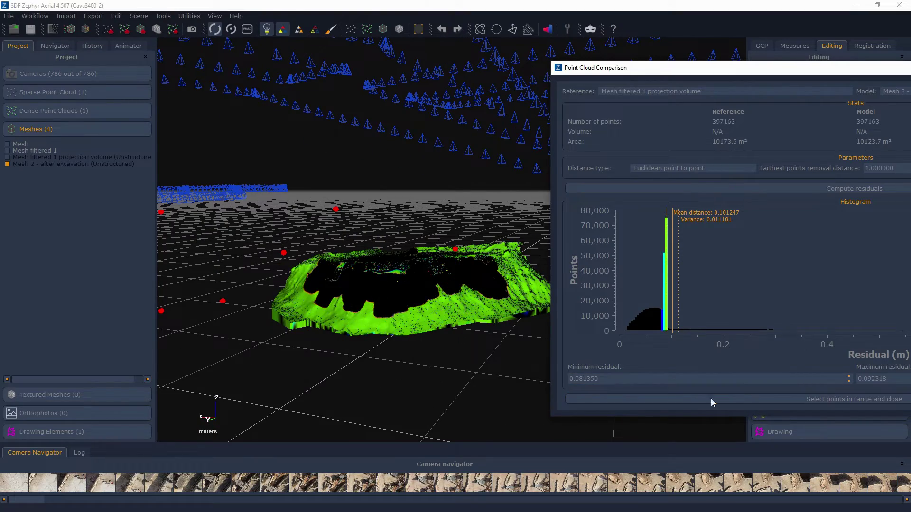
pyautogui.press('Return')
pyautogui.moveTo(502, 350); pyautogui.dragTo(426, 351)
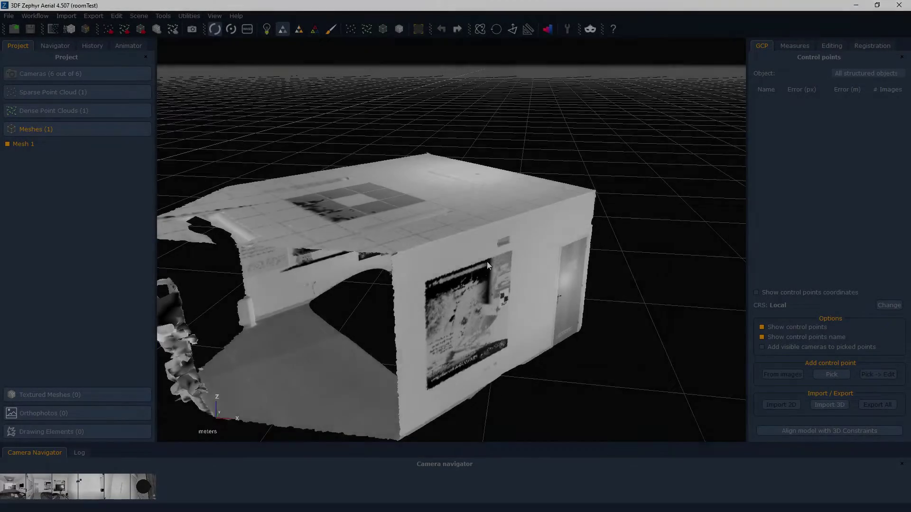
# - Orbit the roomTest mesh and zoom in to view the room from inside
pyautogui.moveTo(487, 261); pyautogui.dragTo(233, 177)
pyautogui.scroll(5, 234, 178)
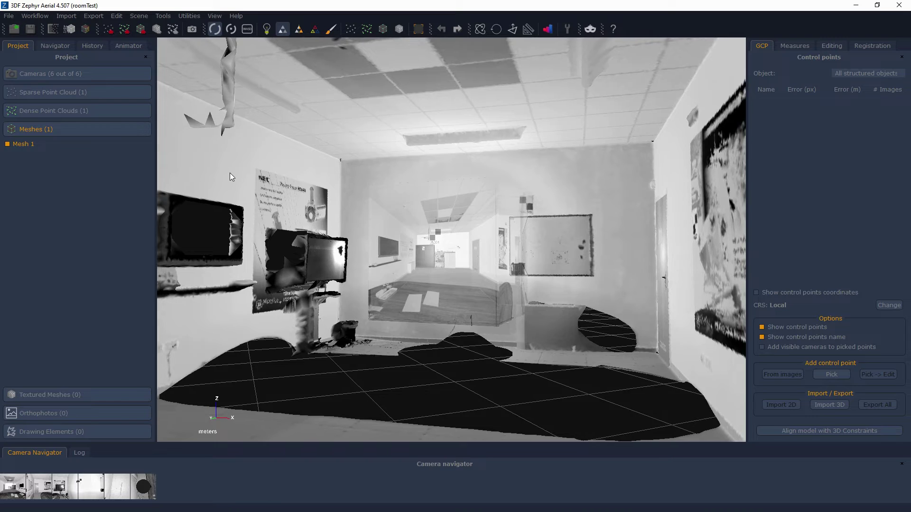
pyautogui.scroll(2, 270, 177)
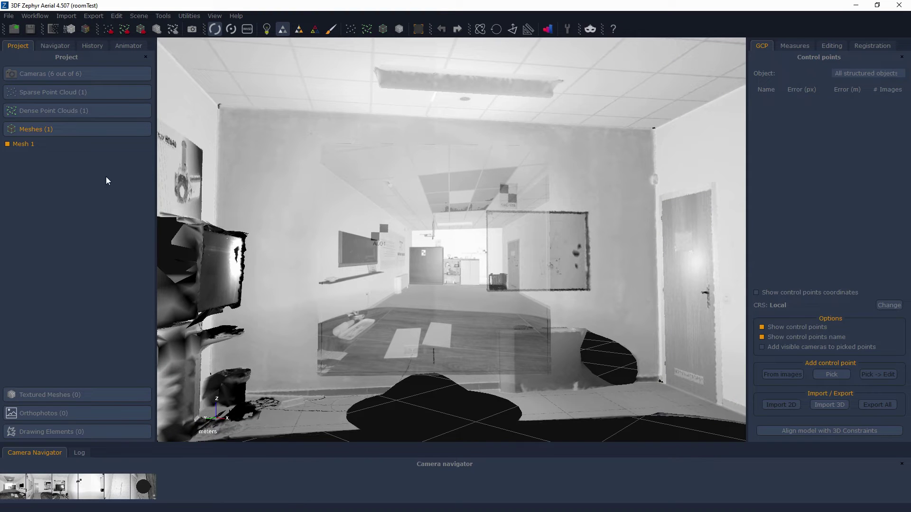
# - Run Hollow volume on Mesh 1, yielding 86.706613 m³, and acknowledge the result
pyautogui.click(799, 48)
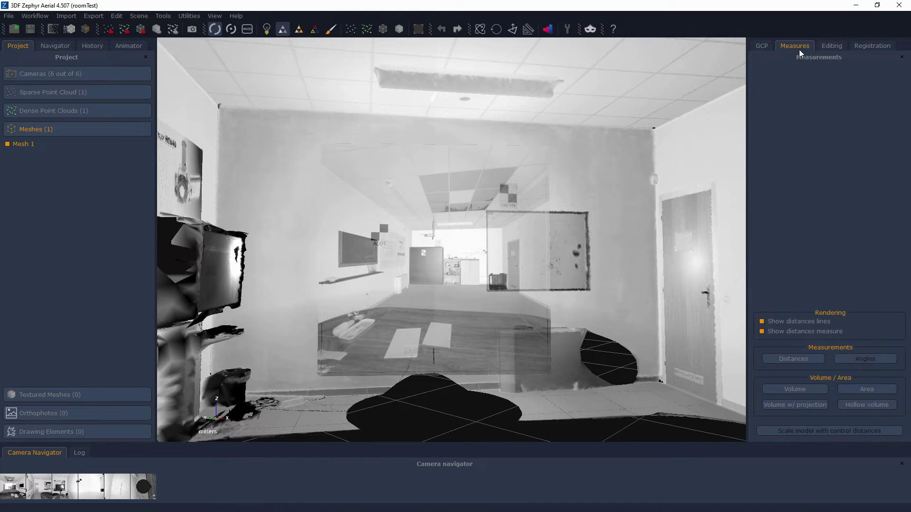
pyautogui.click(788, 388)
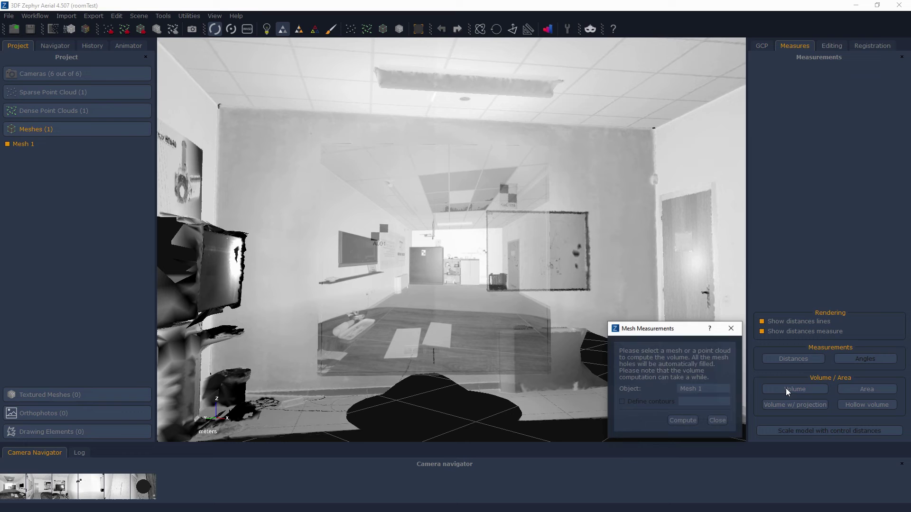
pyautogui.click(718, 421)
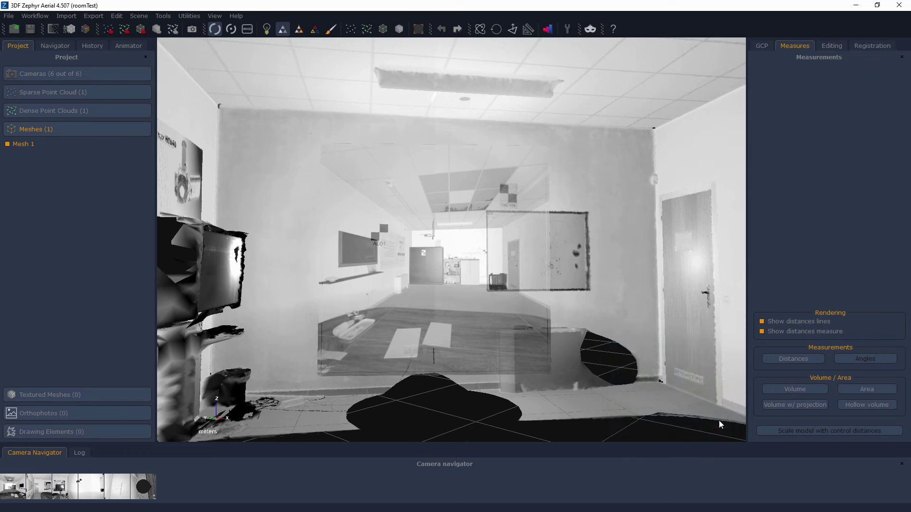
pyautogui.click(863, 406)
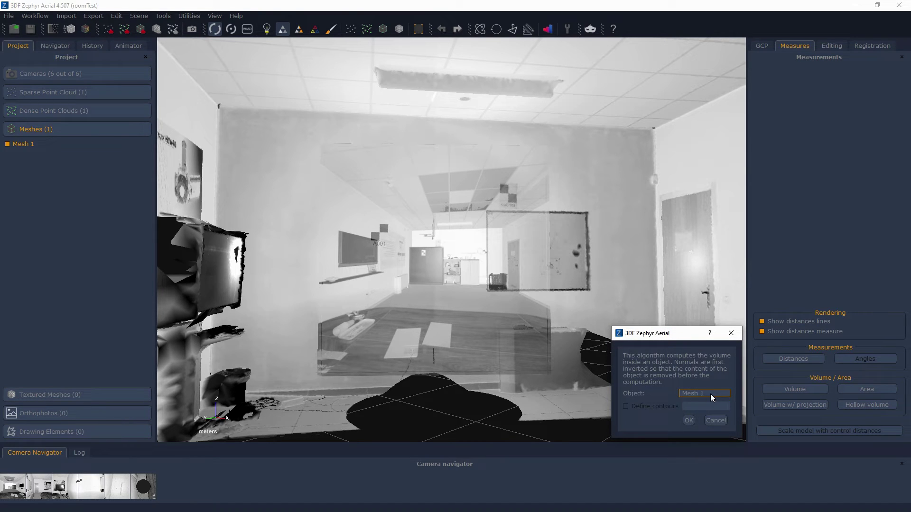
pyautogui.click(688, 421)
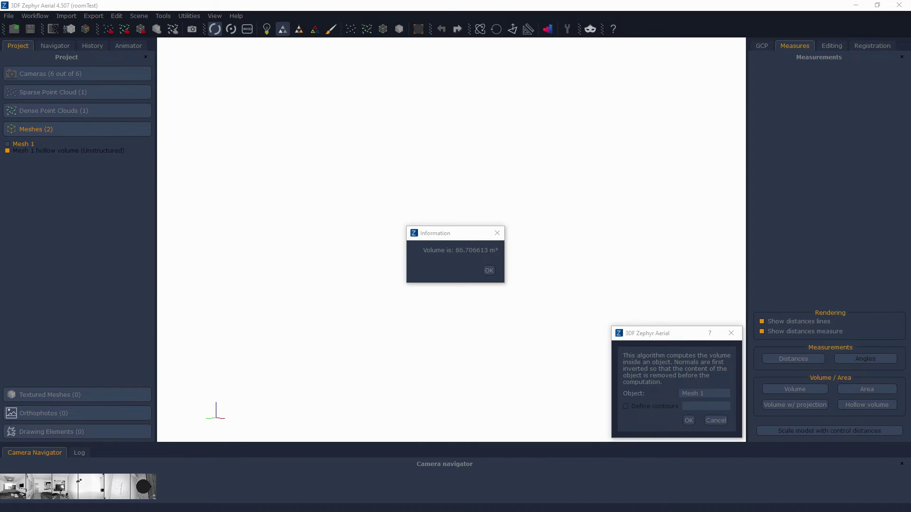
pyautogui.click(489, 271)
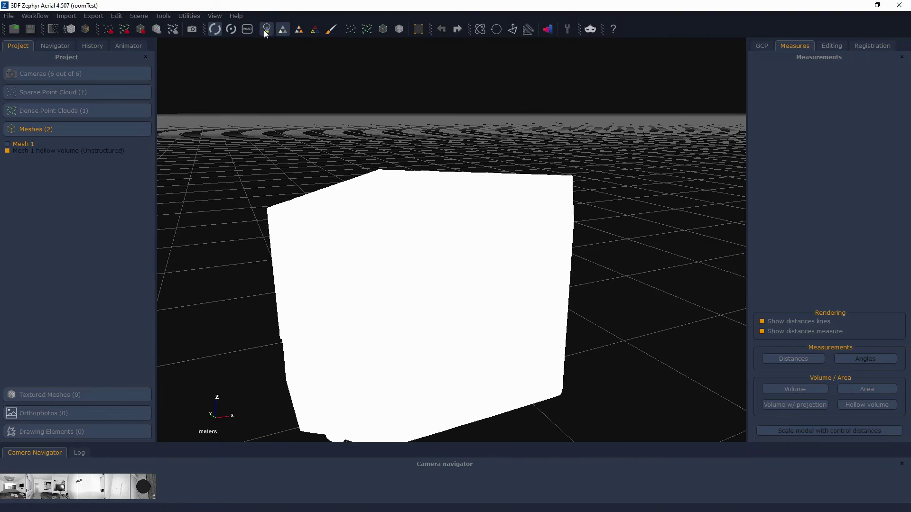
# - Turn on shading for the hollow-volume mesh and view the room's walls, ceiling light and door from inside
pyautogui.click(266, 29)
pyautogui.scroll(5, 432, 304)
pyautogui.moveTo(432, 305); pyautogui.dragTo(381, 274)
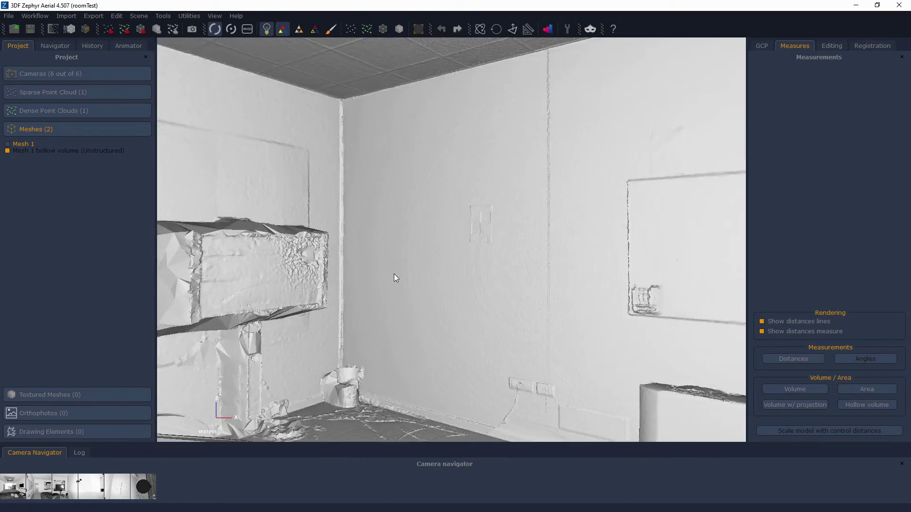
pyautogui.moveTo(393, 274); pyautogui.dragTo(447, 267)
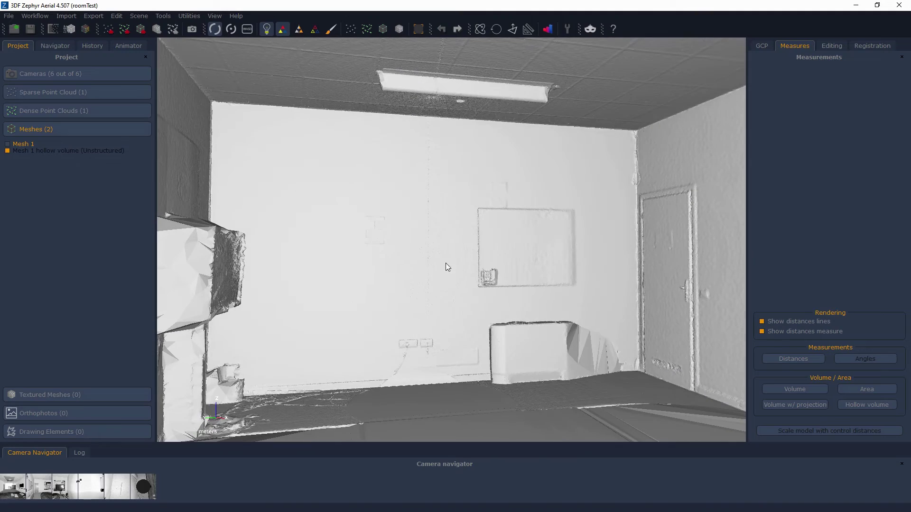